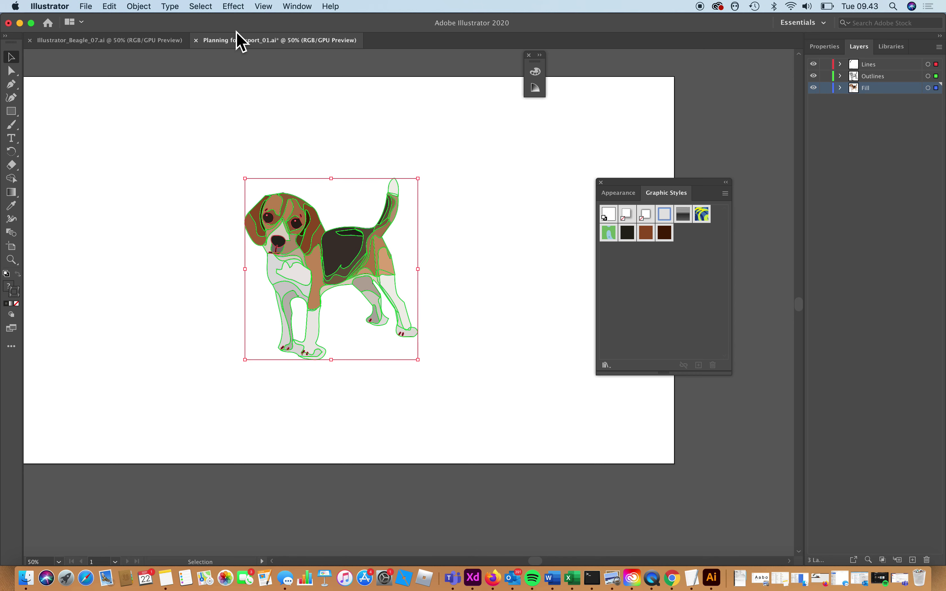
# - Fit the artboard to the bounds of the selected beagle artwork
pyautogui.click(142, 7)
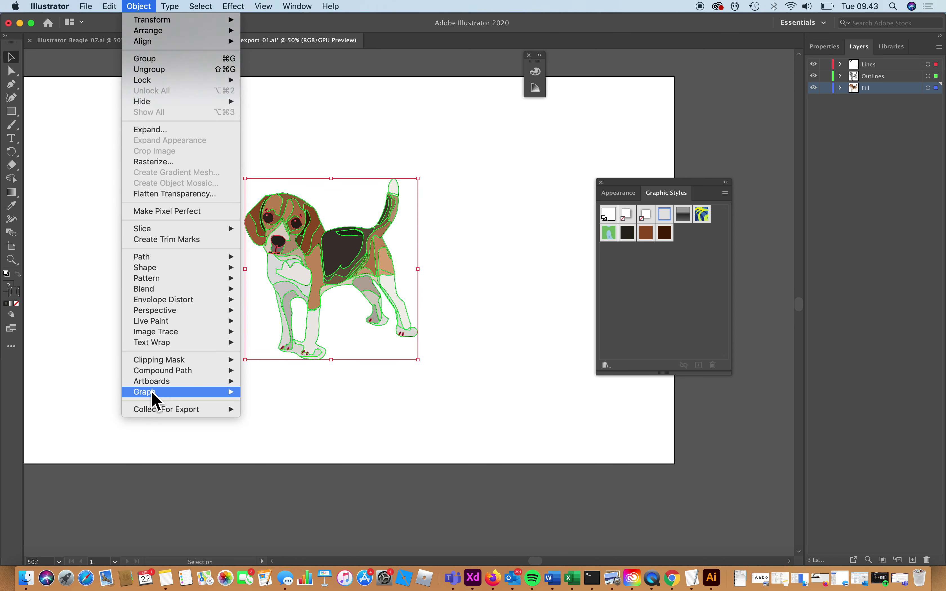
pyautogui.moveTo(159, 386)
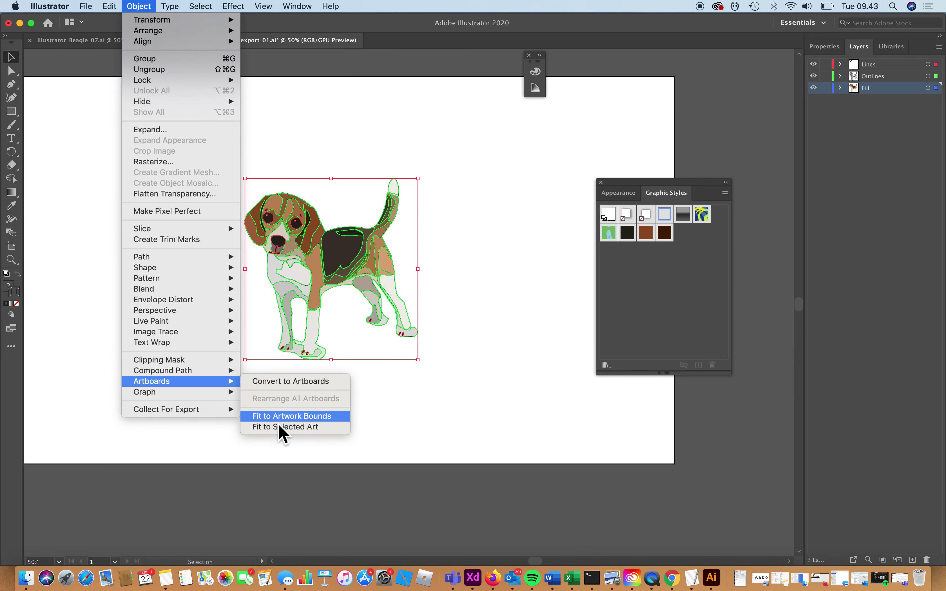
pyautogui.click(280, 427)
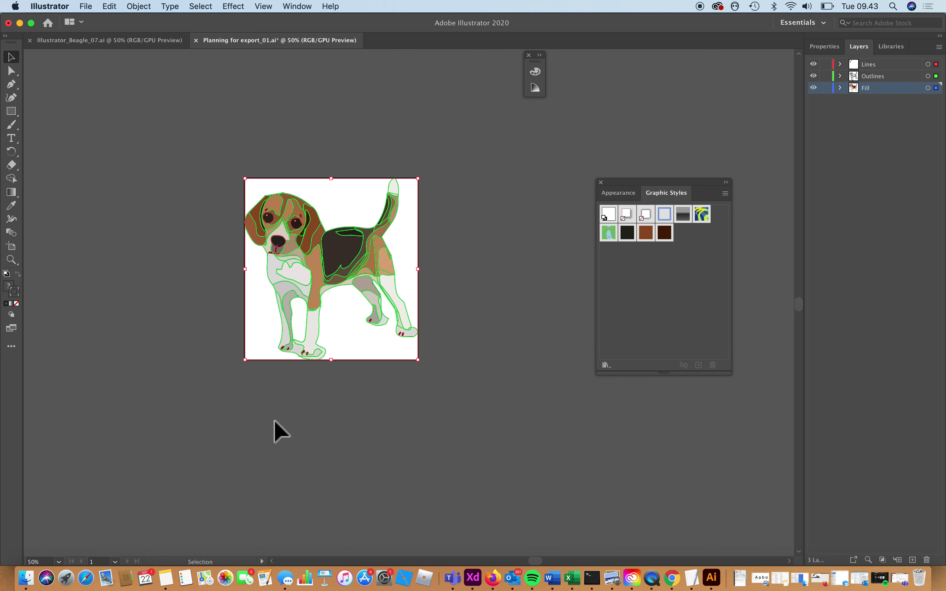
# - Save the document as an SVG named Planning for export_01 in the Color book folder, using all artboards
pyautogui.click(90, 6)
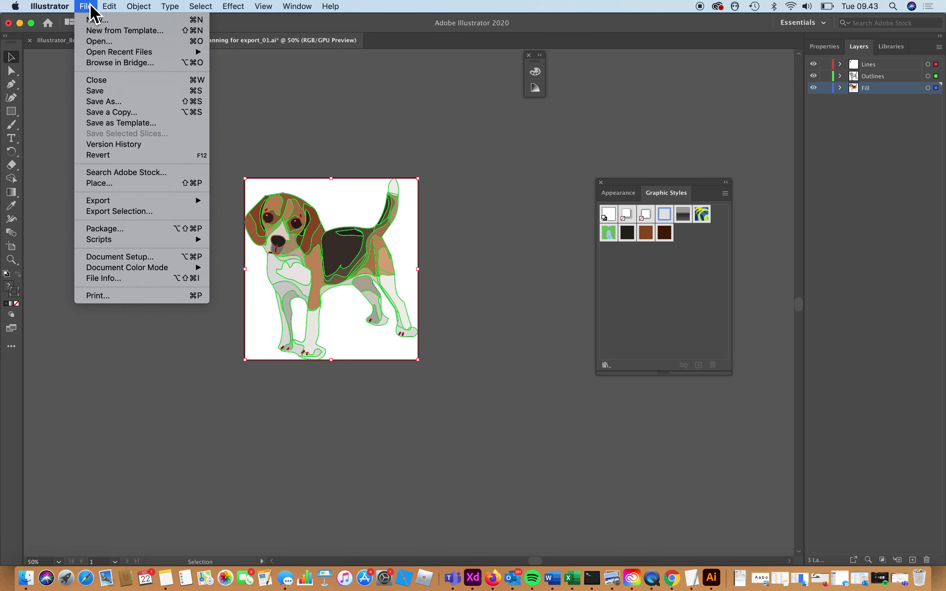
pyautogui.click(90, 101)
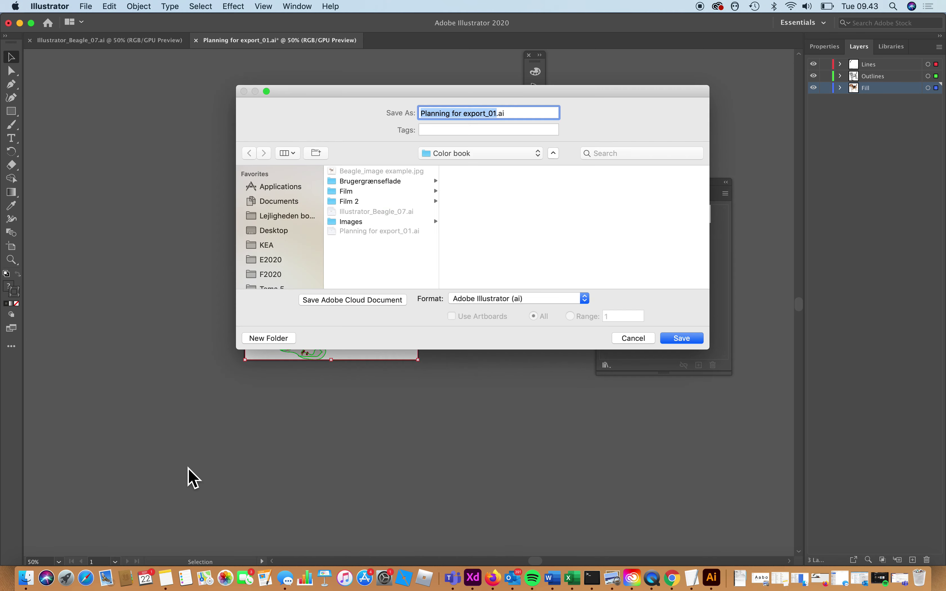
pyautogui.click(587, 299)
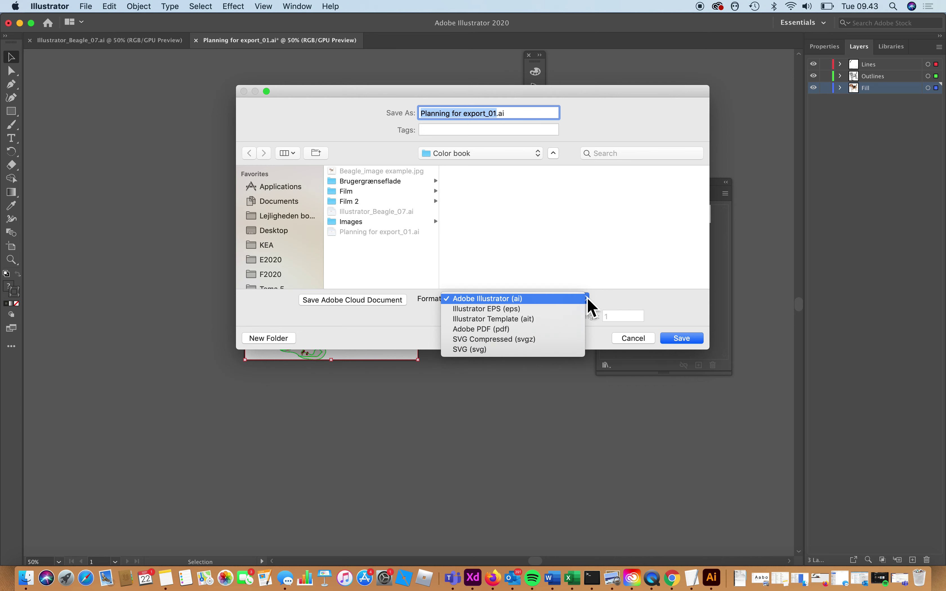
pyautogui.click(523, 350)
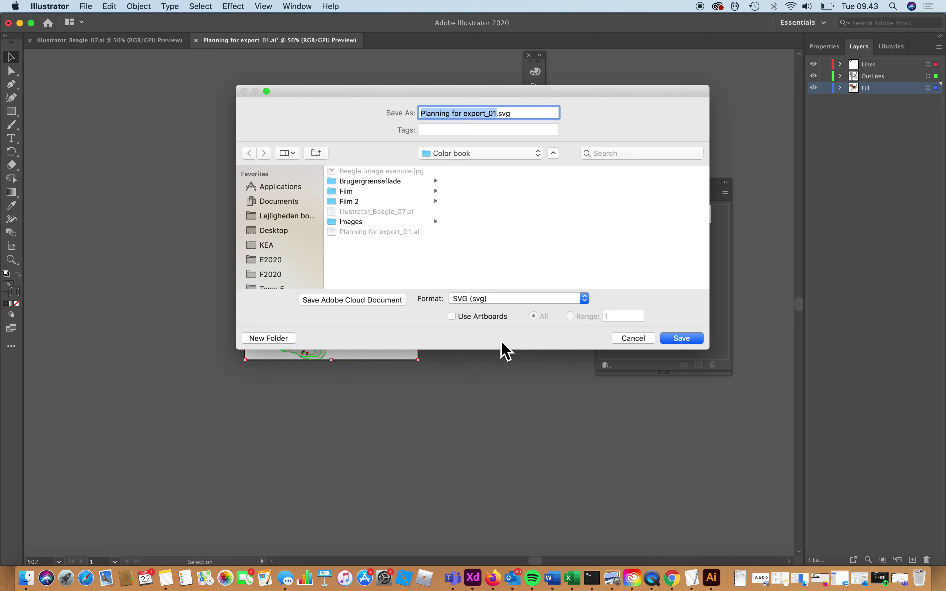
pyautogui.click(454, 317)
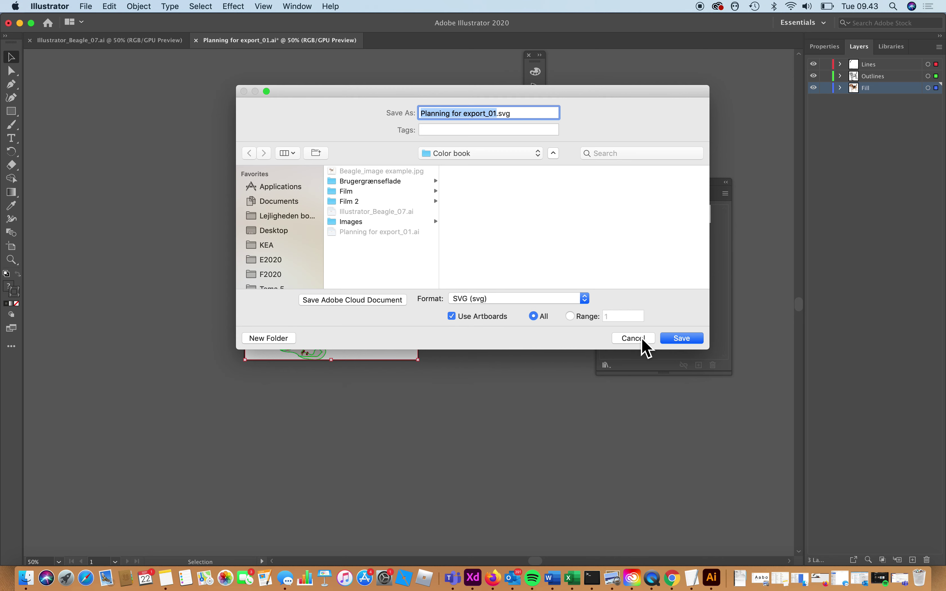
pyautogui.click(684, 344)
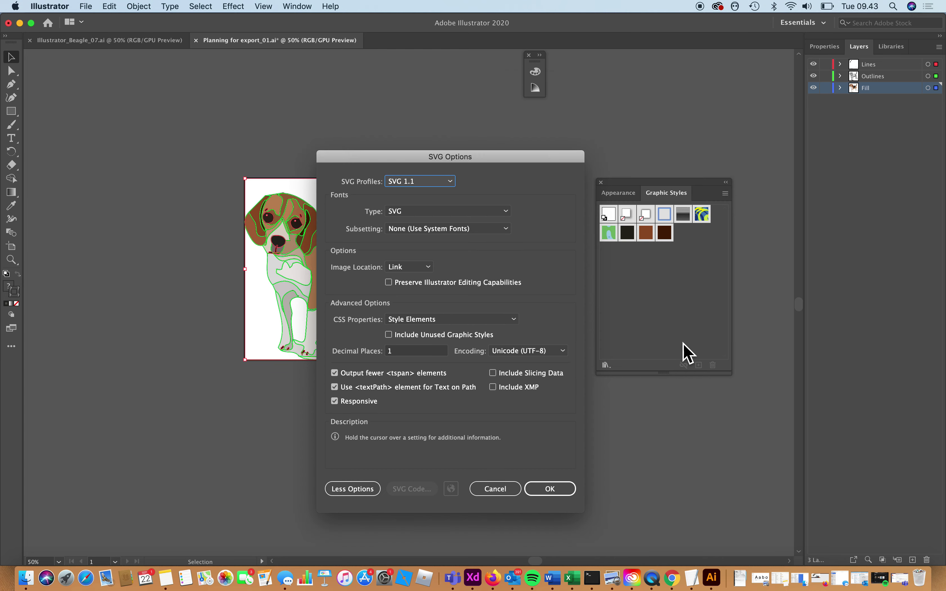
# - Review the SVG options and confirm the export with profile SVG 1.1, font type SVG and image location Link
pyautogui.moveTo(532, 159); pyautogui.dragTo(483, 95)
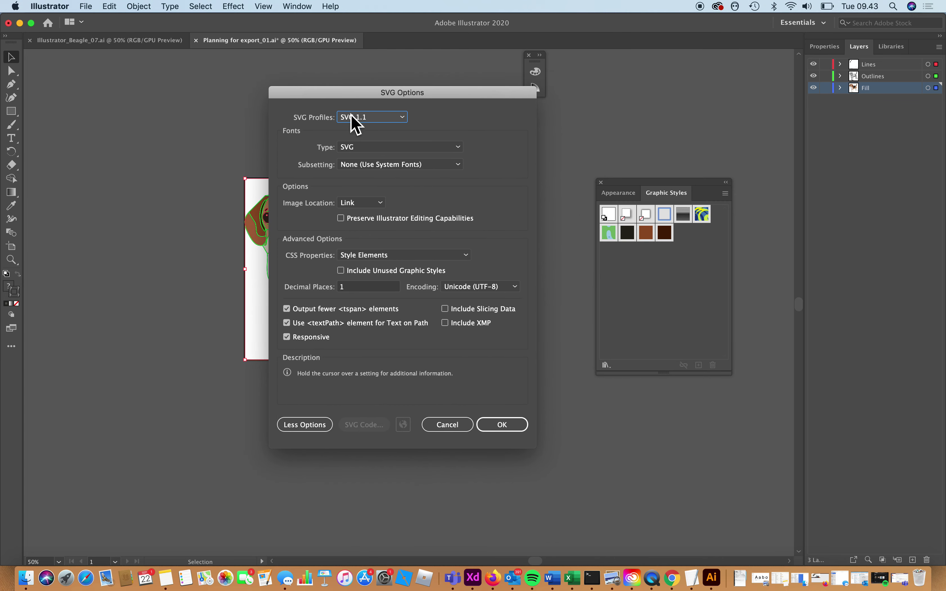
pyautogui.click(458, 148)
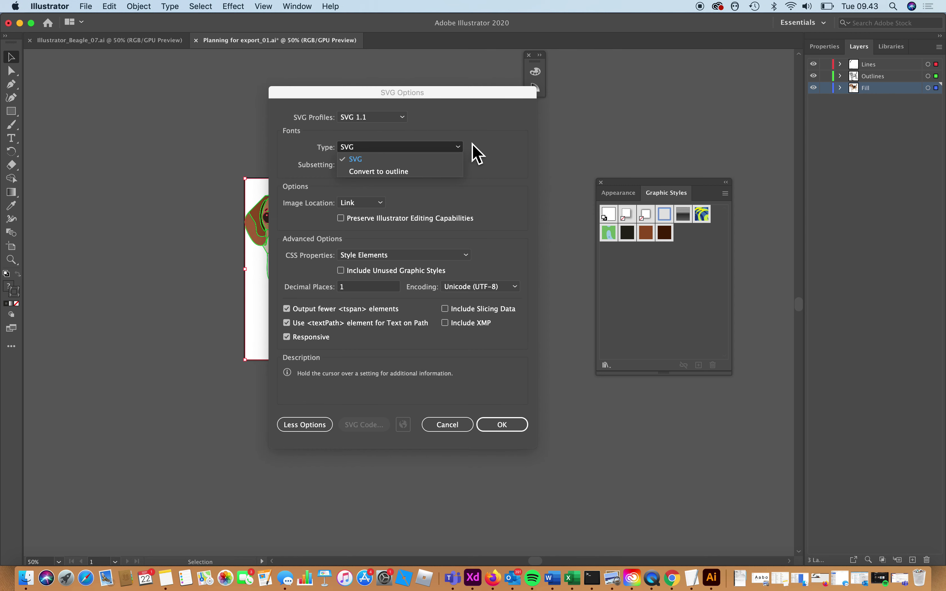
pyautogui.click(493, 149)
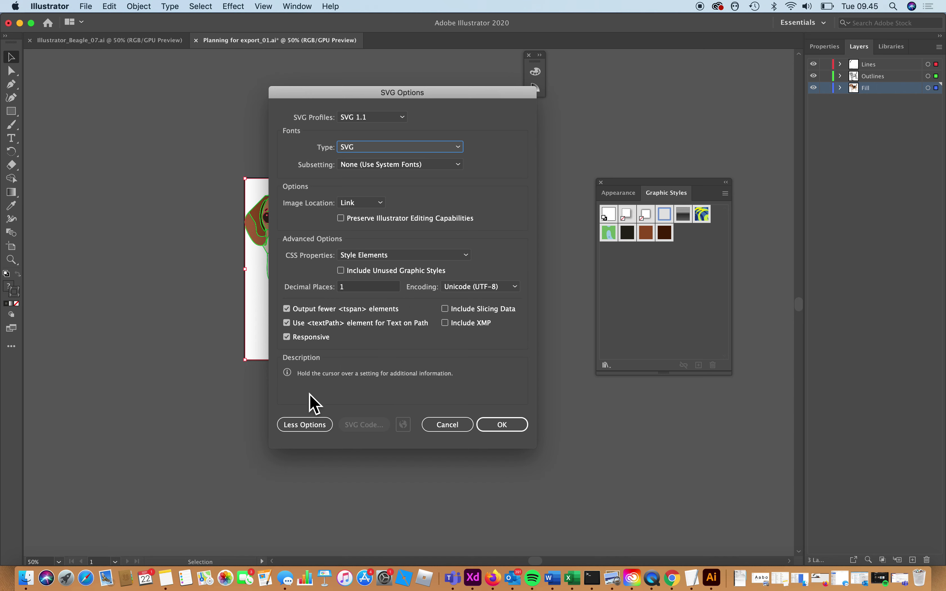
pyautogui.click(317, 430)
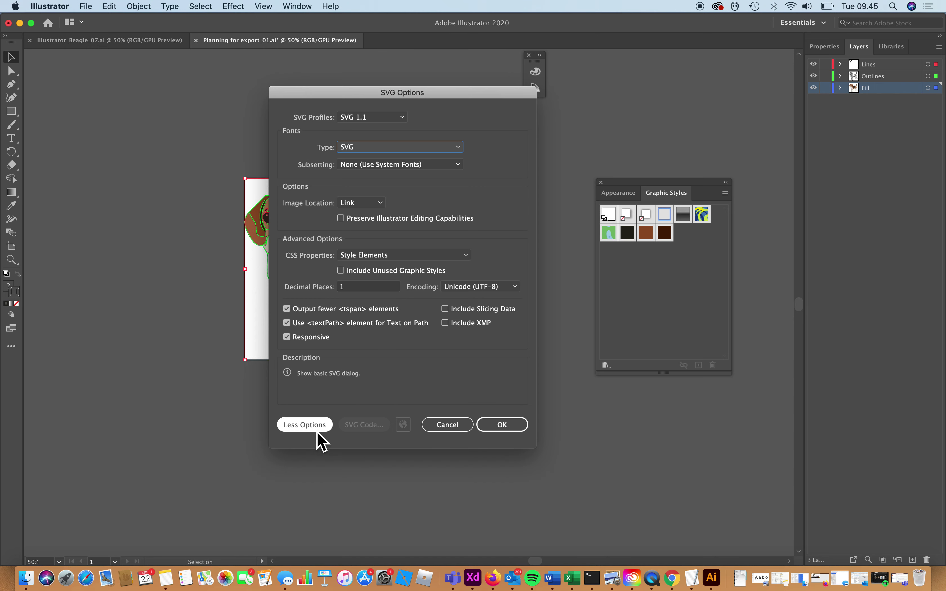
pyautogui.click(315, 306)
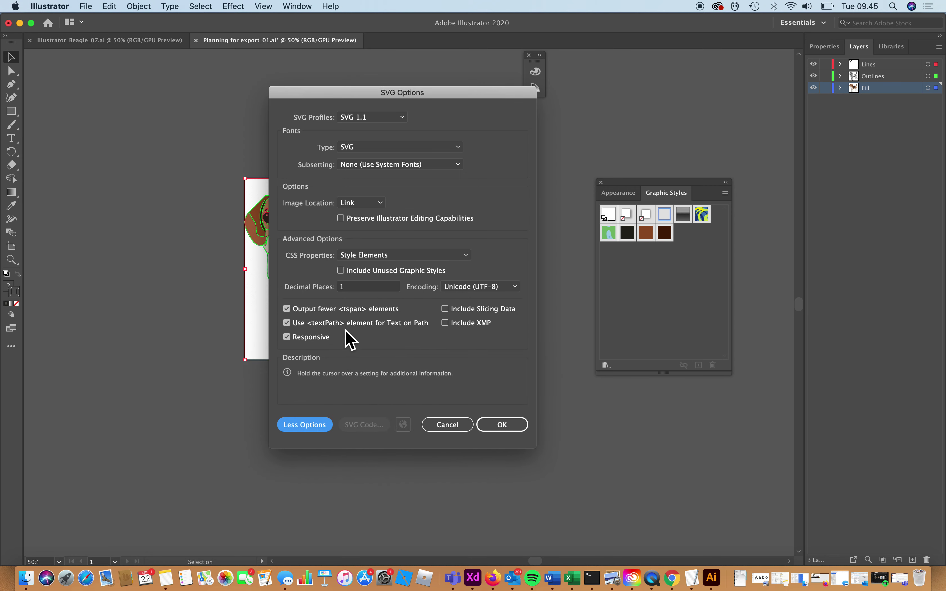
pyautogui.moveTo(349, 286)
pyautogui.click(381, 203)
pyautogui.click(451, 208)
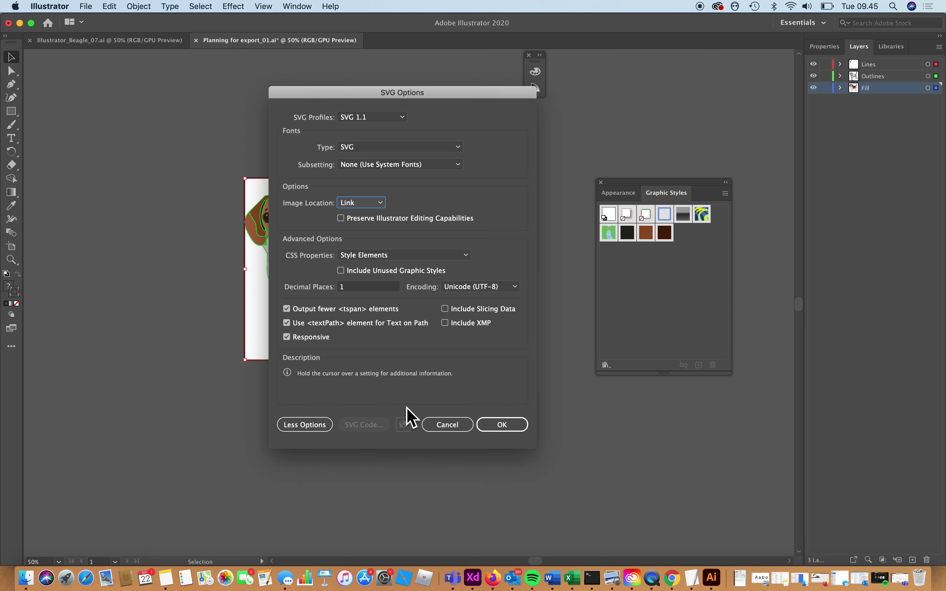
pyautogui.click(507, 426)
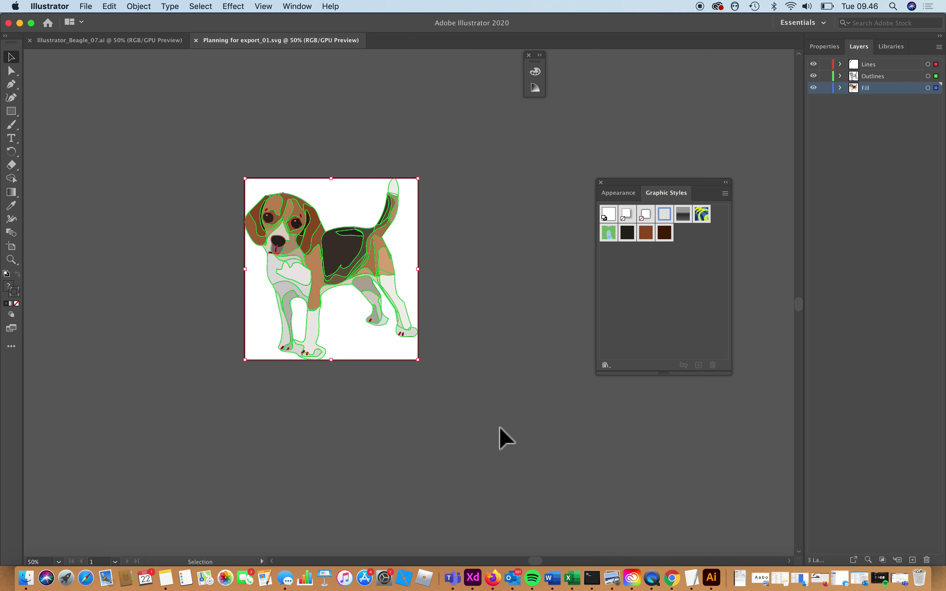
# - Switch to Finder and select the exported Planning for export_01-01.svg in the Color book folder
pyautogui.click(25, 578)
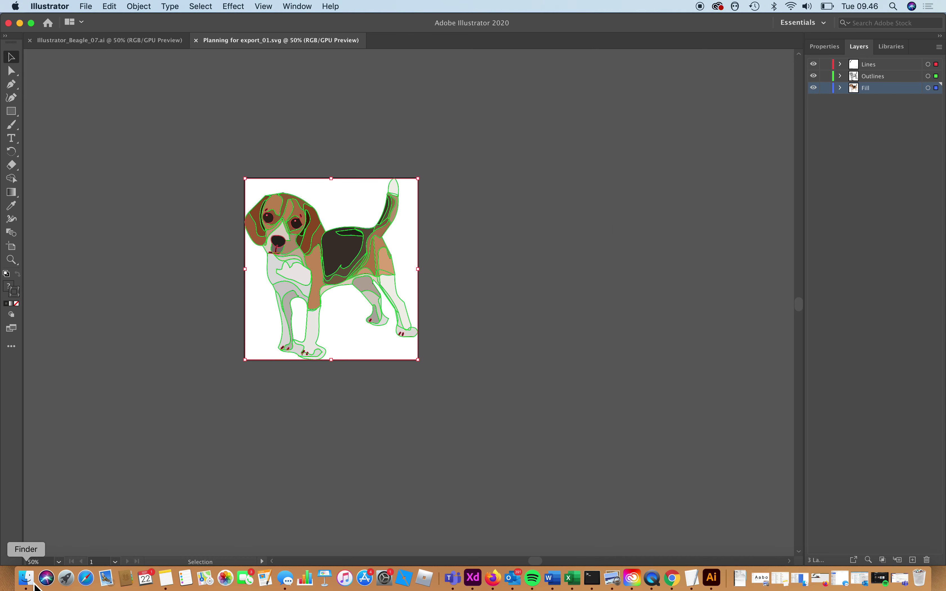
pyautogui.click(349, 386)
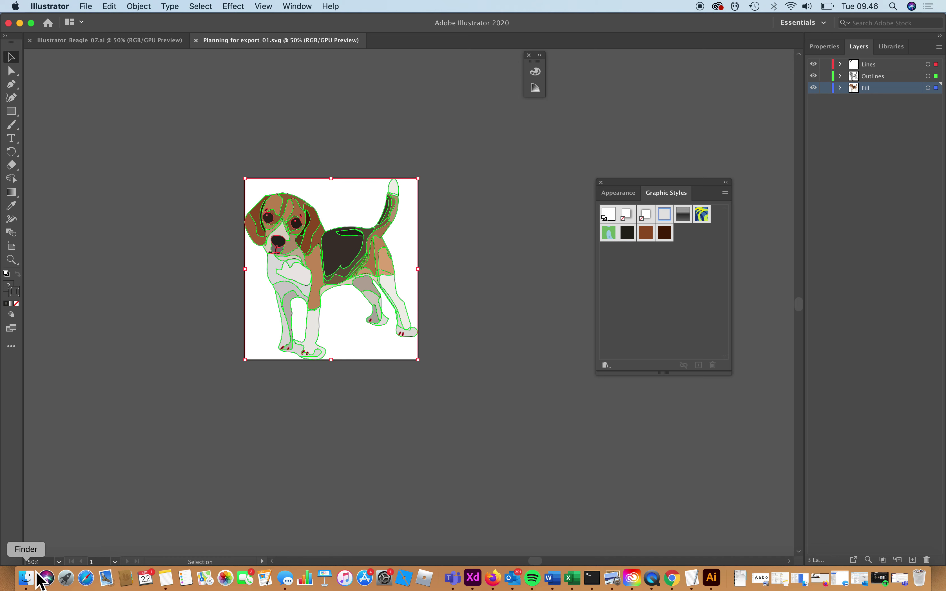
pyautogui.click(27, 578)
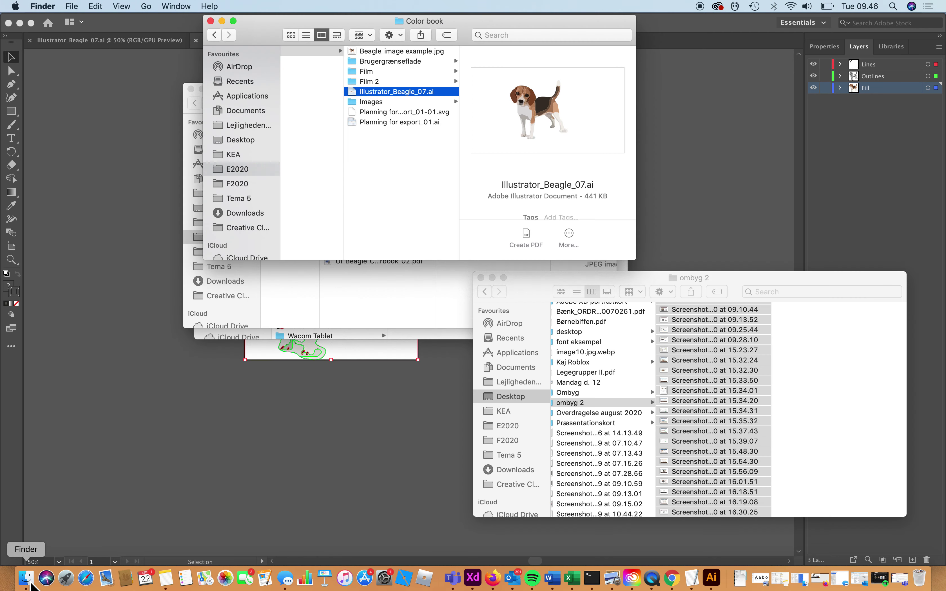
pyautogui.click(482, 278)
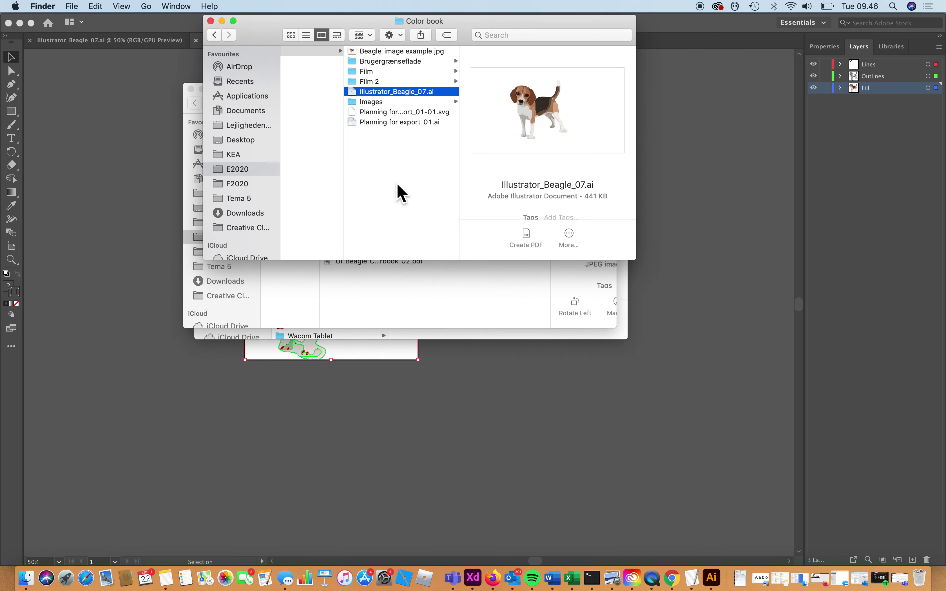
pyautogui.click(402, 112)
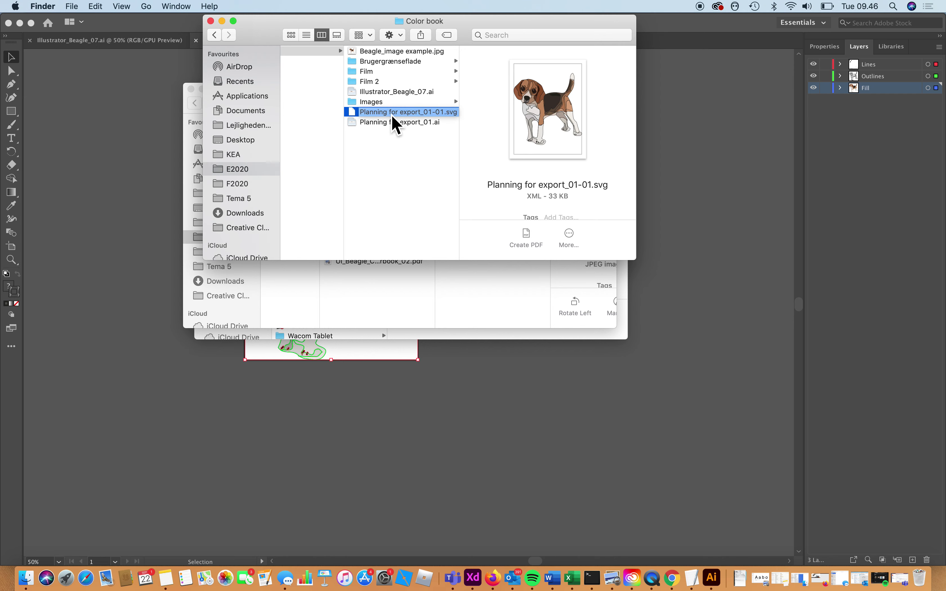
pyautogui.click(392, 113)
pyautogui.click(393, 162)
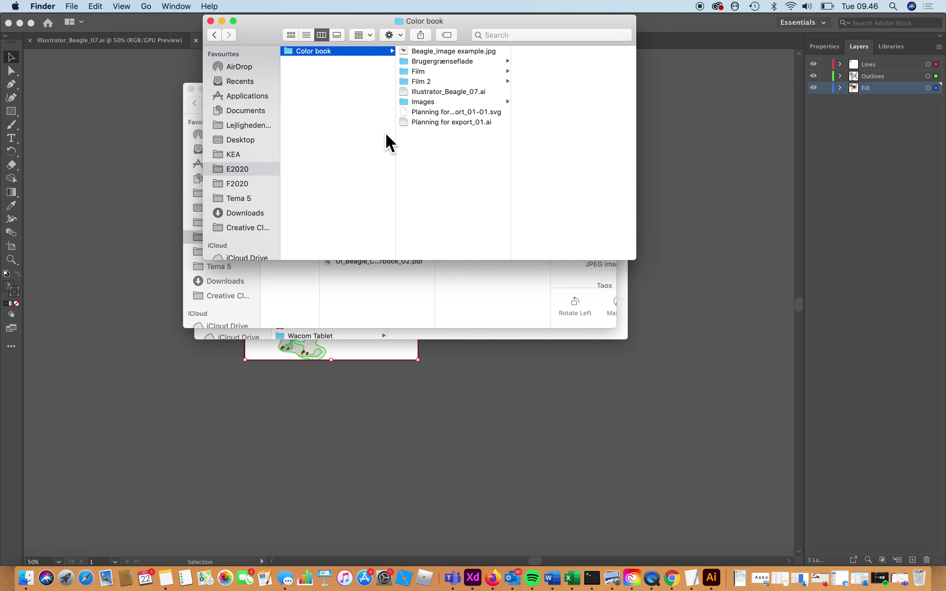
pyautogui.click(428, 113)
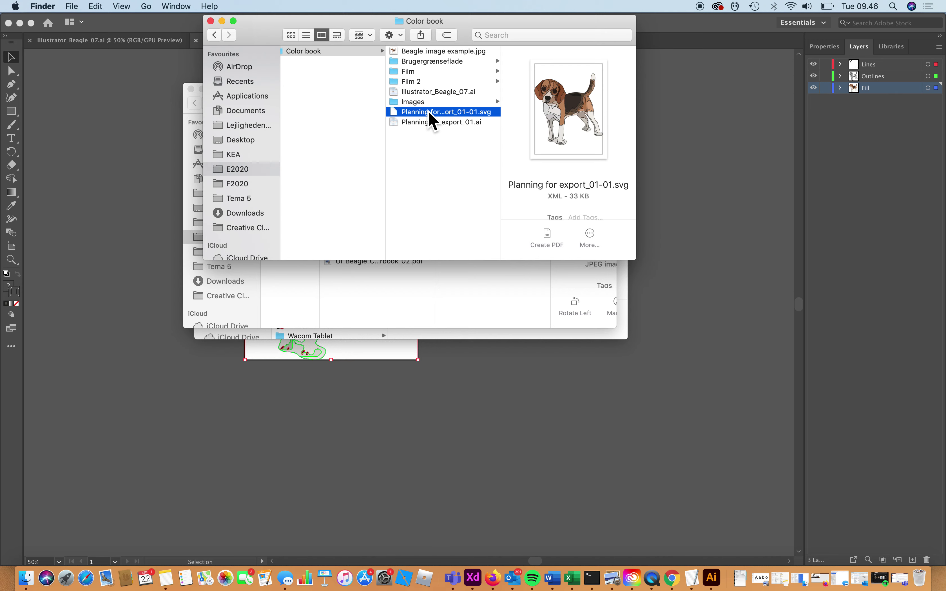
pyautogui.click(429, 113)
pyautogui.press('Return')
pyautogui.click(429, 114)
pyautogui.click(426, 140)
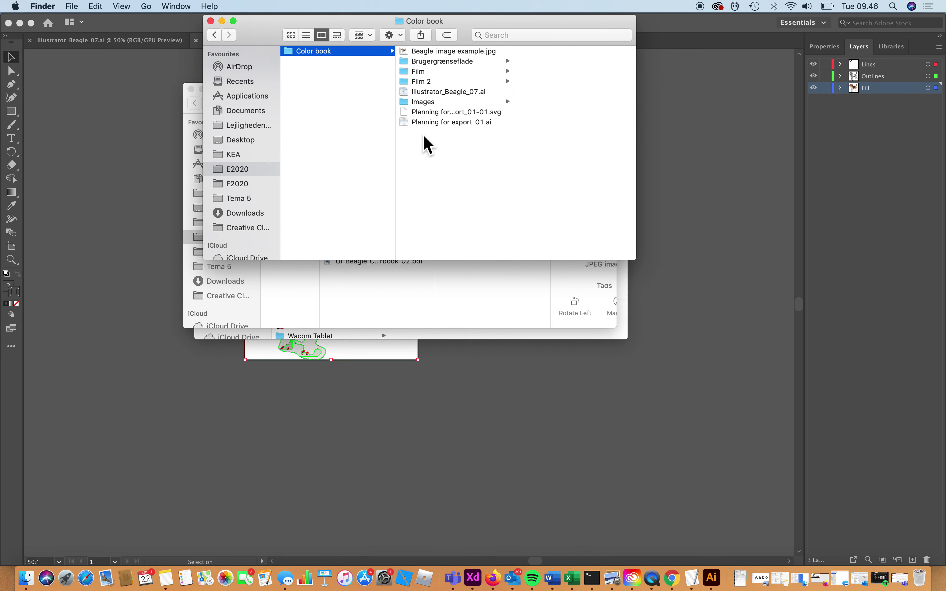
# - Open Planning for export_01-01.svg from the Color book folder in Brackets
pyautogui.click(425, 113)
pyautogui.rightClick(424, 112)
pyautogui.moveTo(445, 126)
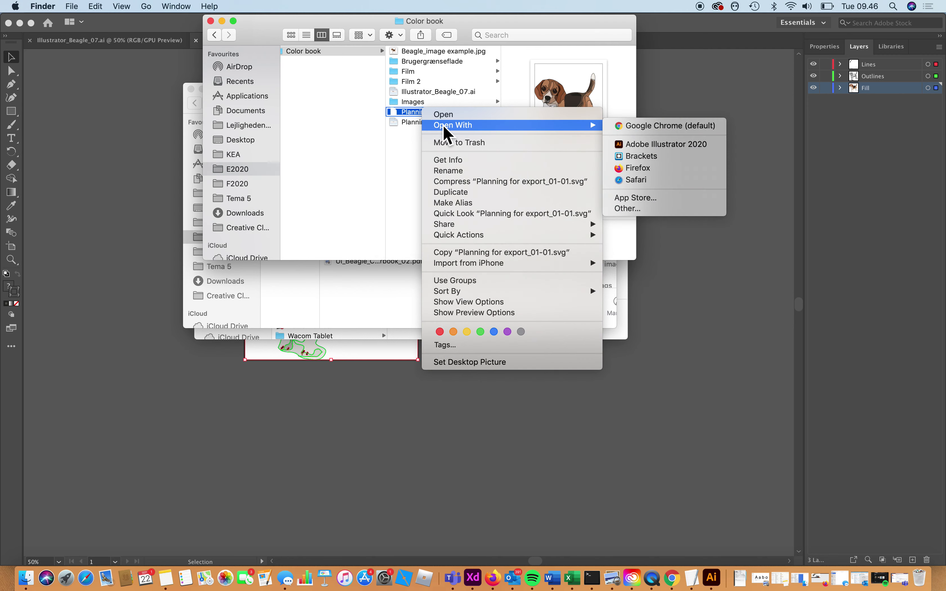
pyautogui.click(639, 158)
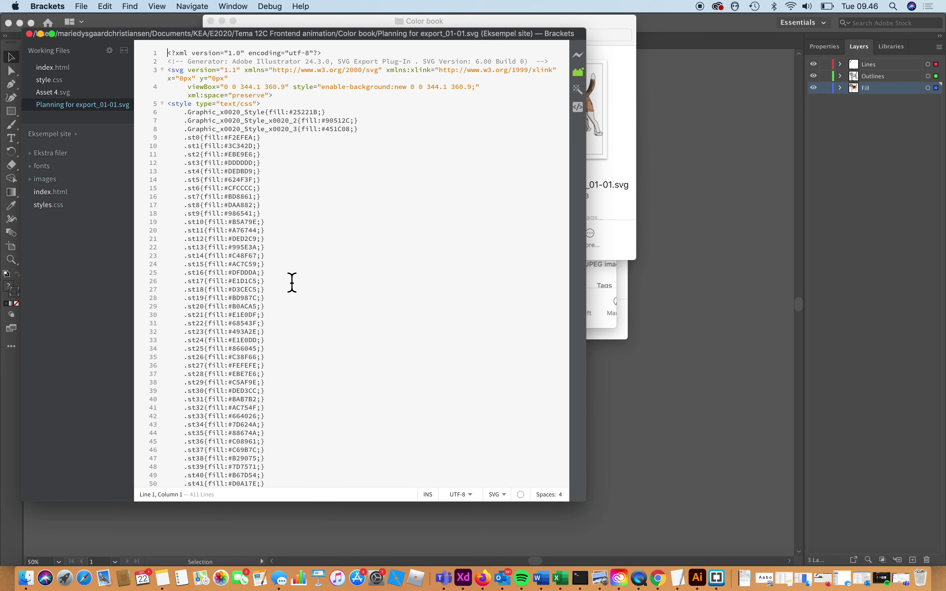
# - Copy all of the file's SVG code, switch to Firefox and load the code into the SVG Editor page
pyautogui.click(293, 282)
pyautogui.press('super+a')
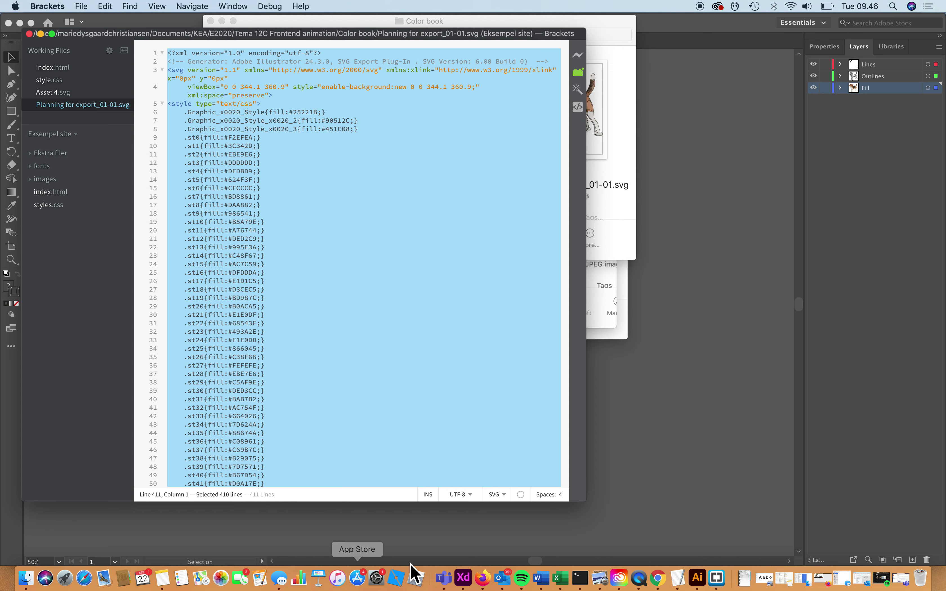
pyautogui.click(489, 584)
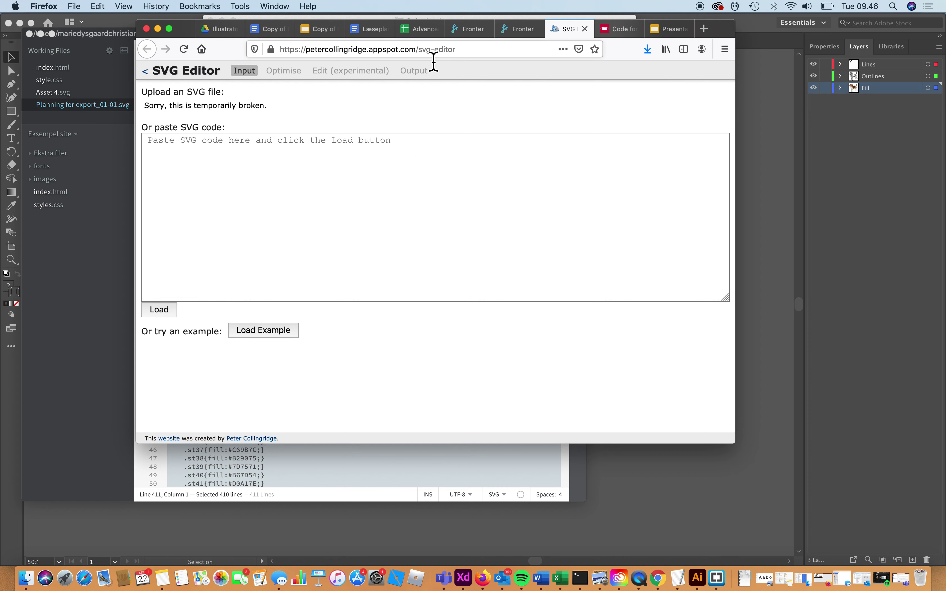
pyautogui.click(255, 164)
pyautogui.press('super+v')
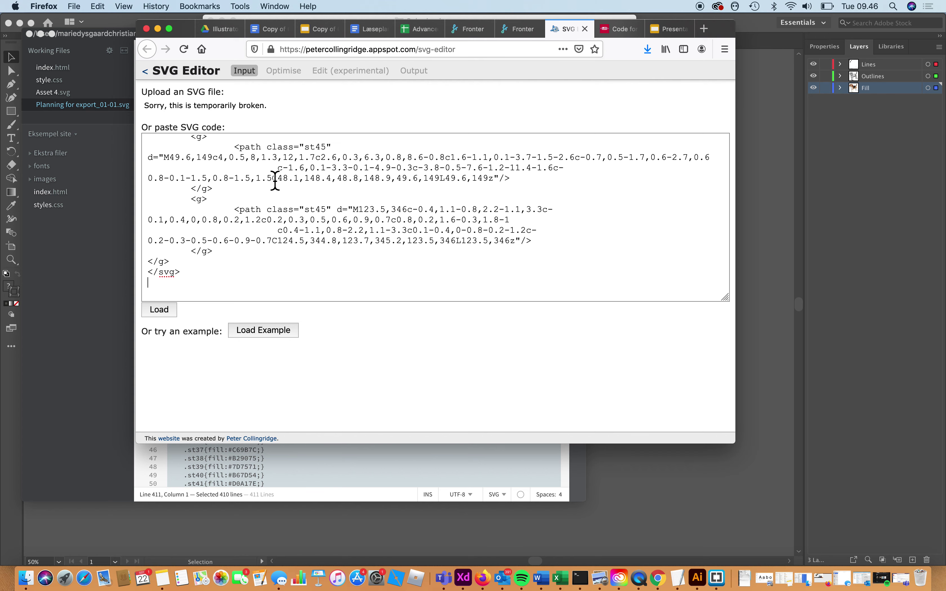
pyautogui.scroll(2, 275, 181)
pyautogui.scroll(2, 275, 181)
pyautogui.click(168, 312)
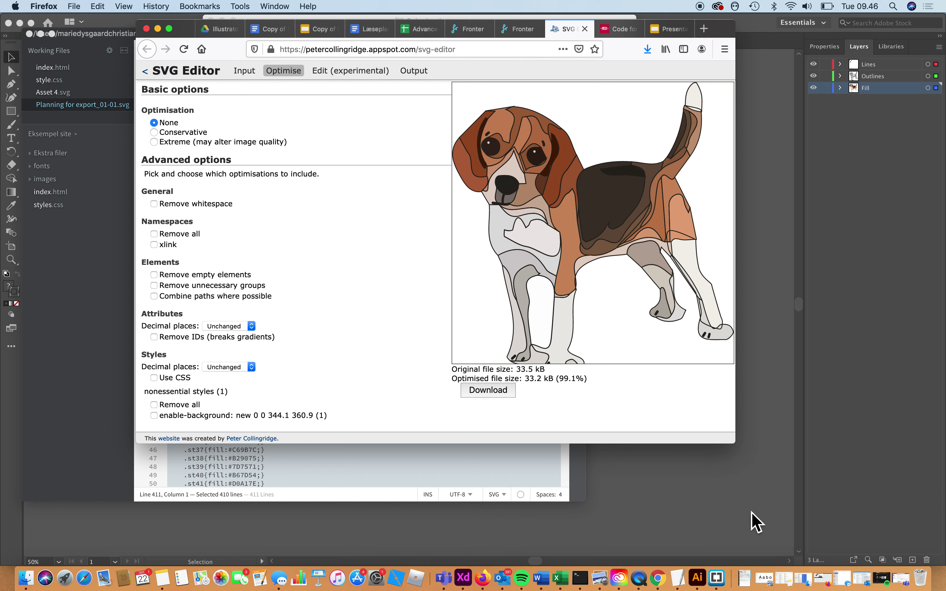
# - Optimise the beagle SVG with the Conservative setting after trying Extreme, and download it as optimised.svg
pyautogui.moveTo(734, 444); pyautogui.dragTo(811, 543)
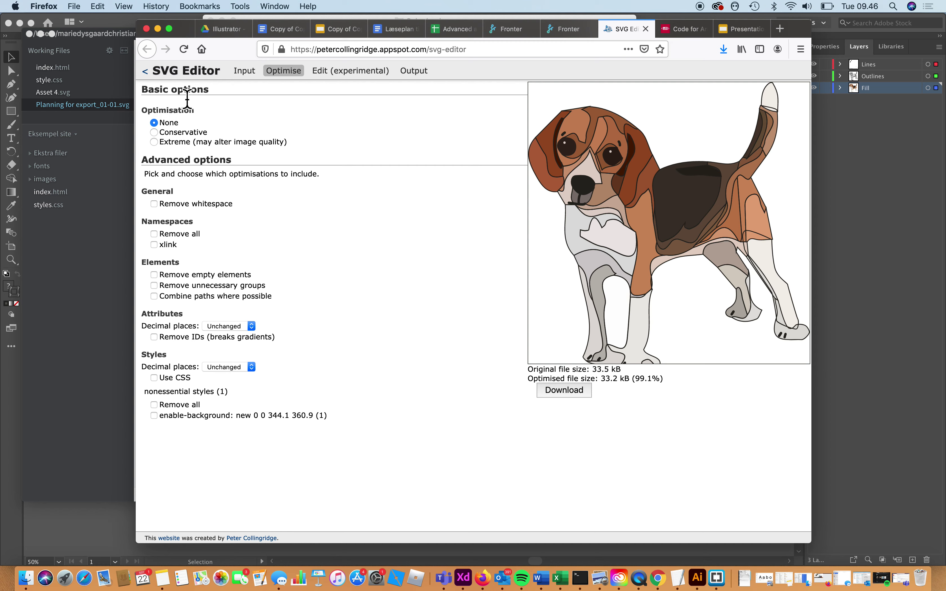
pyautogui.click(154, 142)
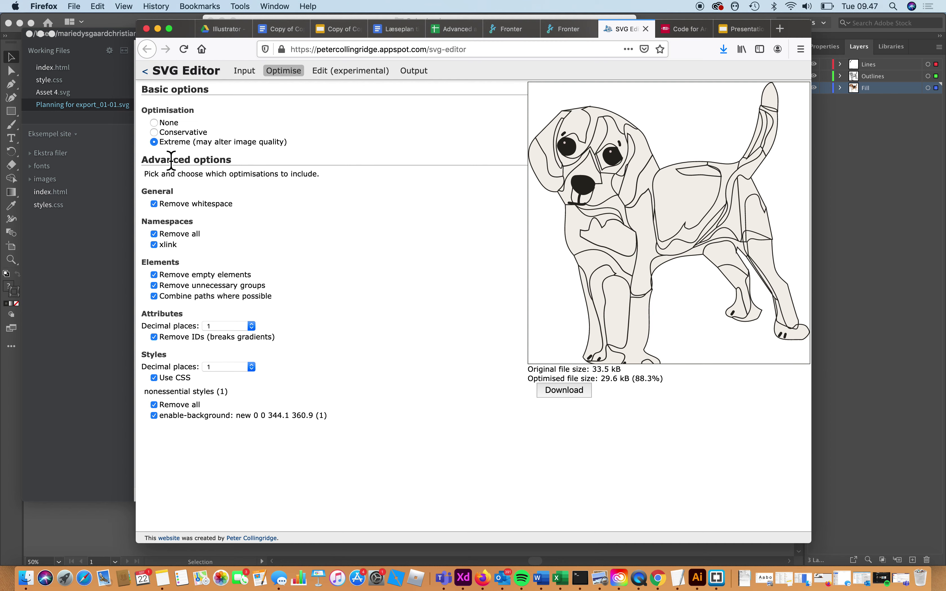
pyautogui.click(159, 133)
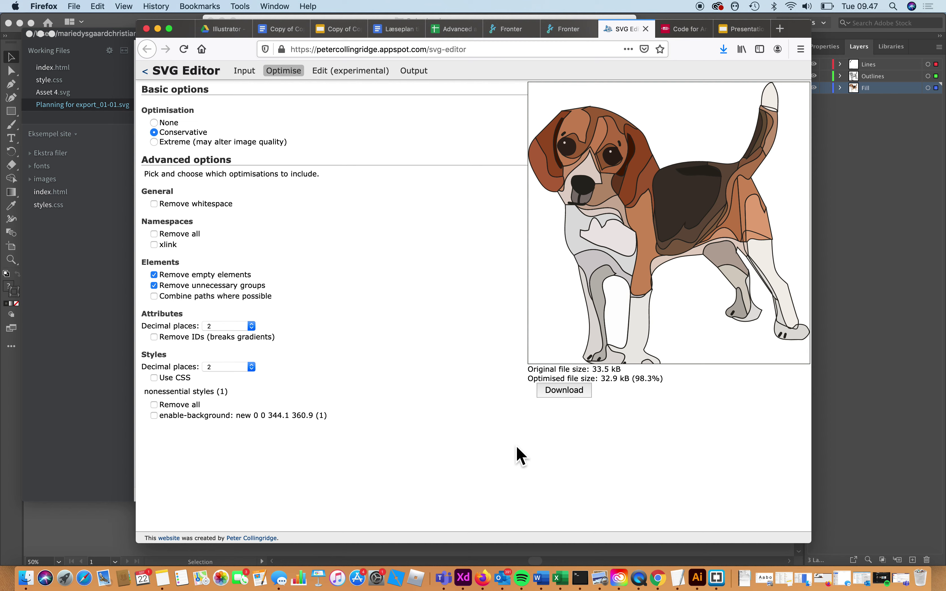
pyautogui.click(565, 396)
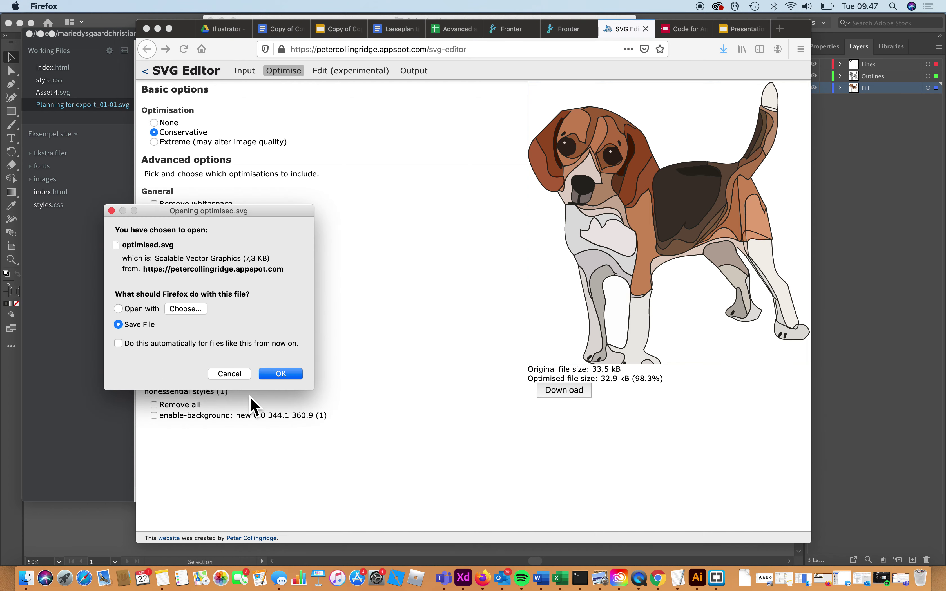
pyautogui.click(281, 375)
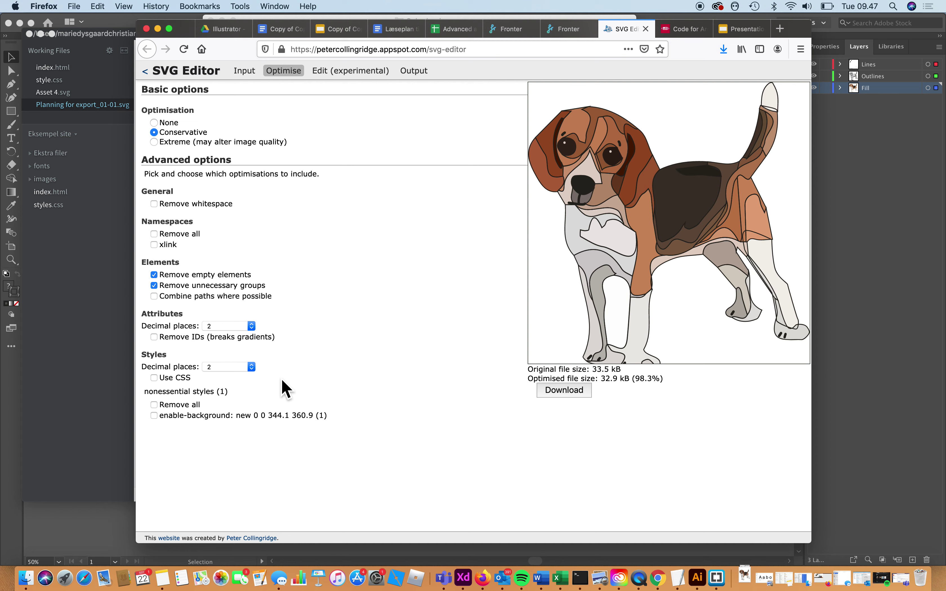